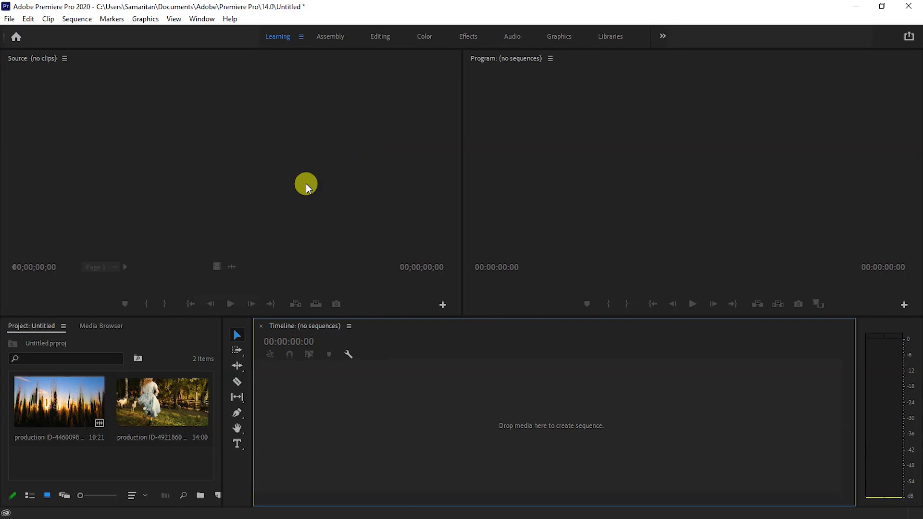
Step: Create a new sequence named Sequence 02 using the AVCHD 1080i25 preset
{"action": "left_click", "coordinate": [7, 21]}
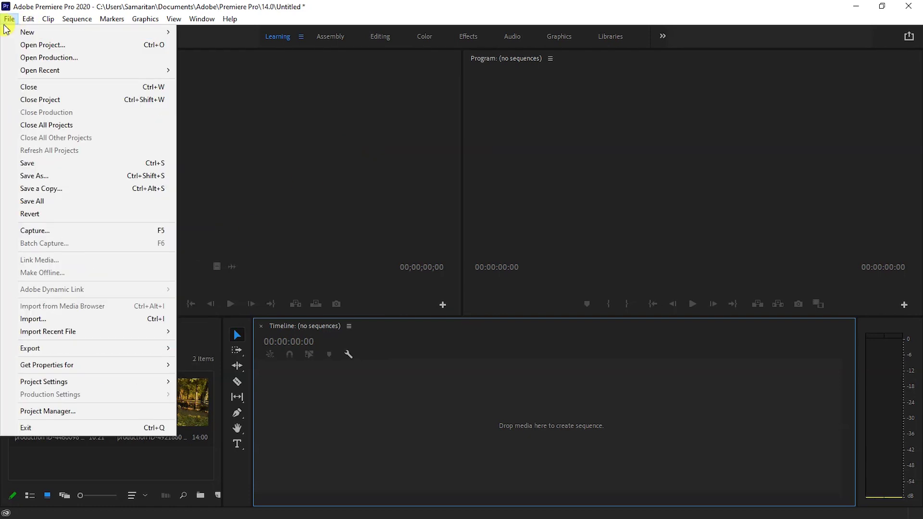
{"action": "mouse_move", "coordinate": [13, 35]}
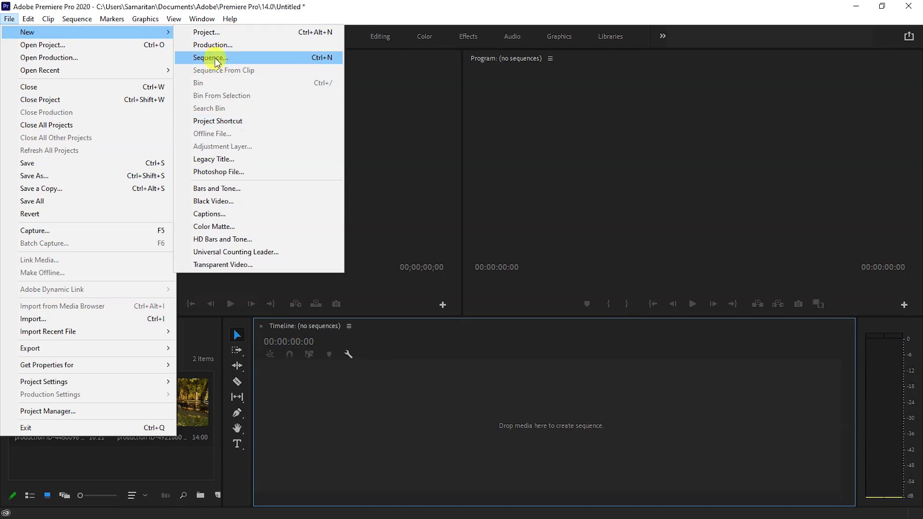
{"action": "left_click", "coordinate": [215, 59]}
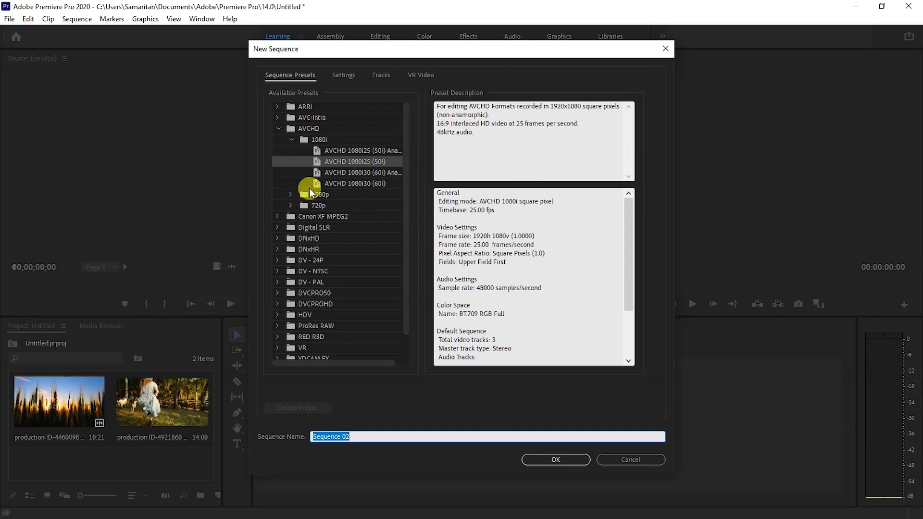
{"action": "left_click", "coordinate": [566, 461]}
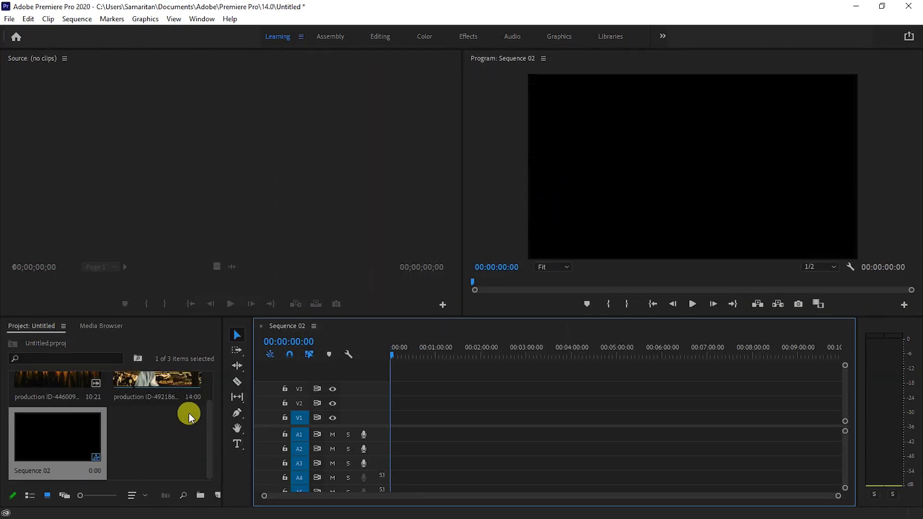
Step: Place the girl-running clip on V1 and the wheat-field clip on V2, resolving the settings mismatch
{"action": "scroll", "coordinate": [143, 434], "scroll_direction": "up", "scroll_amount": 2}
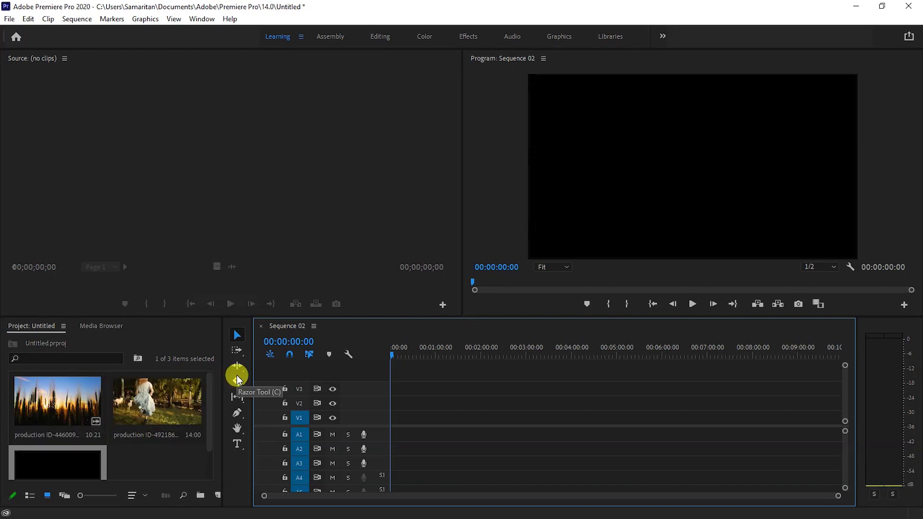
{"action": "left_click_drag", "start_coordinate": [146, 395], "coordinate": [299, 409]}
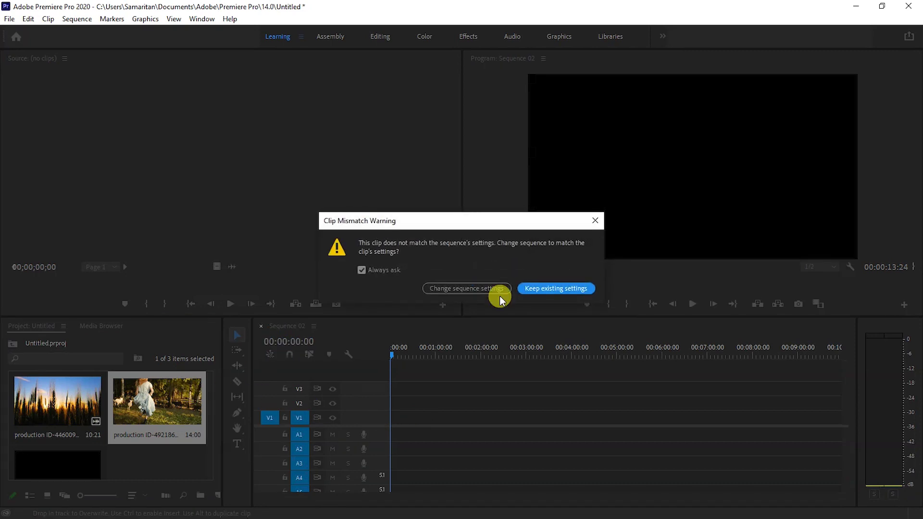
{"action": "left_click", "coordinate": [557, 288]}
{"action": "left_click_drag", "start_coordinate": [60, 406], "coordinate": [391, 406]}
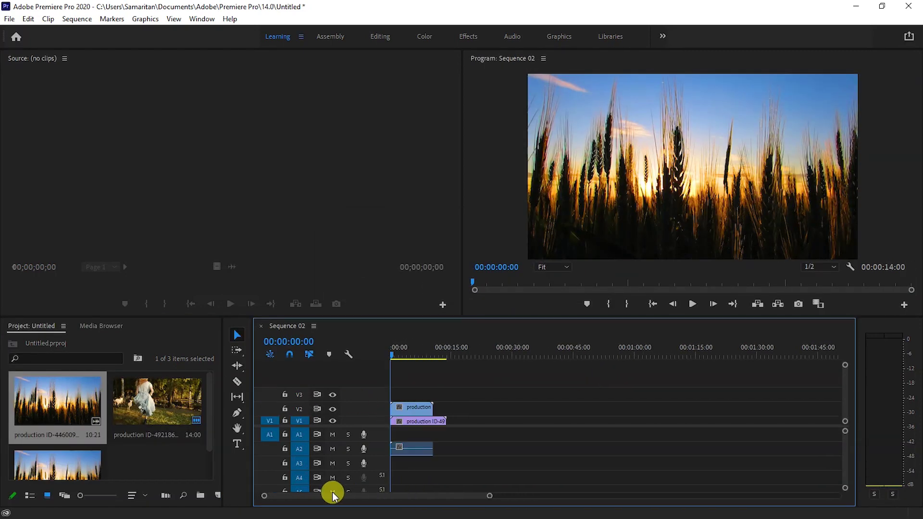
Step: Trim the girl clip so both clips end at 10:17, then scrub to preview
{"action": "left_click_drag", "start_coordinate": [489, 495], "coordinate": [412, 494]}
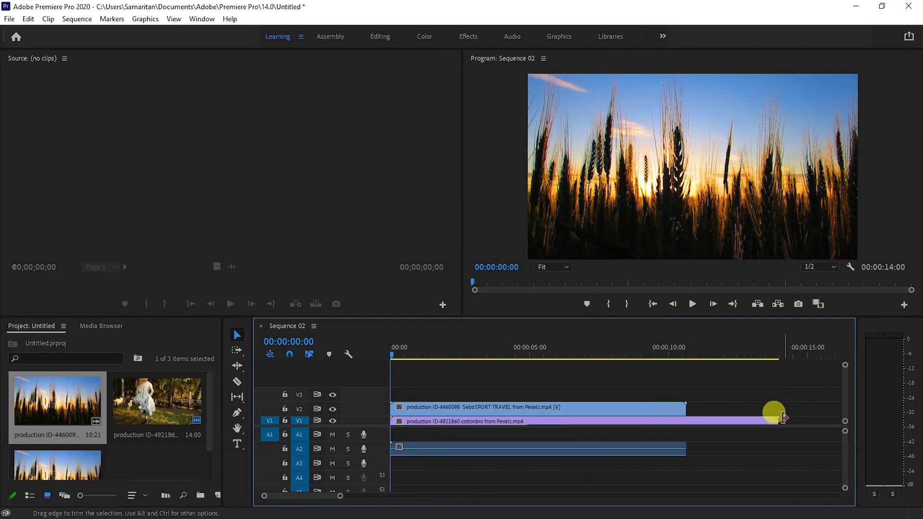
{"action": "left_click_drag", "start_coordinate": [774, 421], "coordinate": [686, 421]}
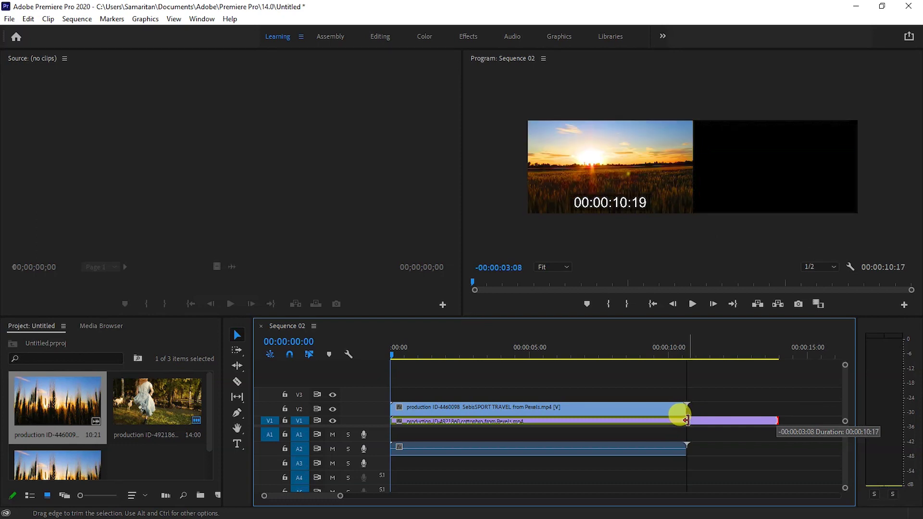
{"action": "mouse_move", "coordinate": [391, 350]}
{"action": "left_mouse_down"}
{"action": "mouse_move", "coordinate": [420, 356]}
{"action": "mouse_move", "coordinate": [345, 362]}
{"action": "mouse_move", "coordinate": [511, 412]}
{"action": "left_mouse_up"}
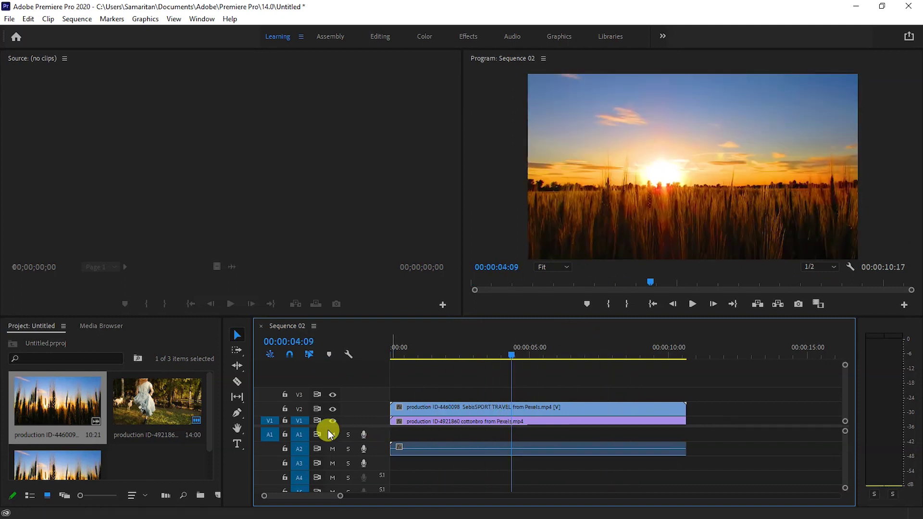
Step: Add a 'text' title on V3 and stretch its Graphic clip across the whole sequence
{"action": "left_click", "coordinate": [236, 441]}
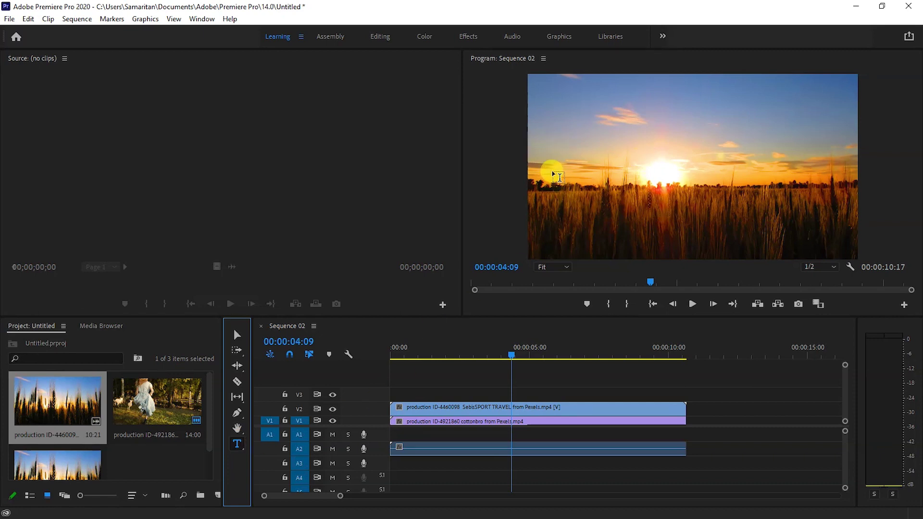
{"action": "left_click", "coordinate": [555, 172]}
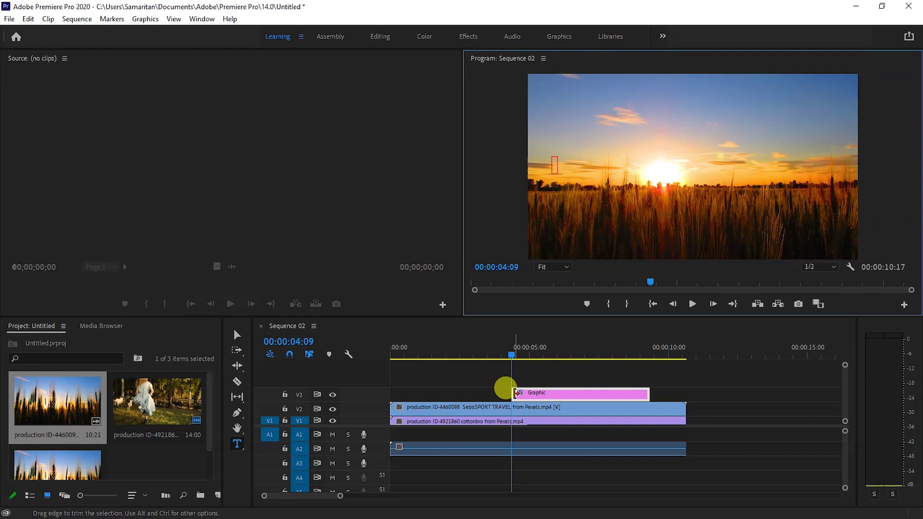
{"action": "left_click_drag", "start_coordinate": [509, 392], "coordinate": [390, 392]}
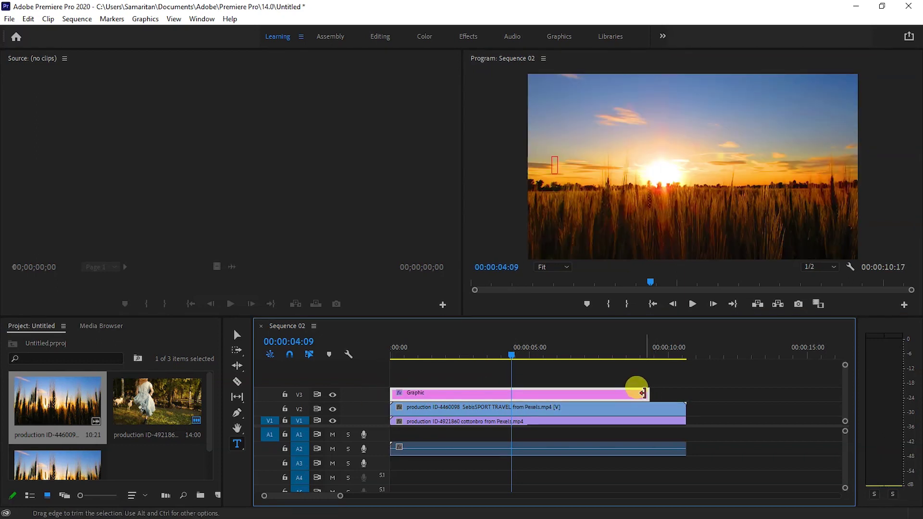
{"action": "left_click_drag", "start_coordinate": [649, 393], "coordinate": [678, 394]}
{"action": "left_click", "coordinate": [552, 160]}
{"action": "type", "text": "text"}
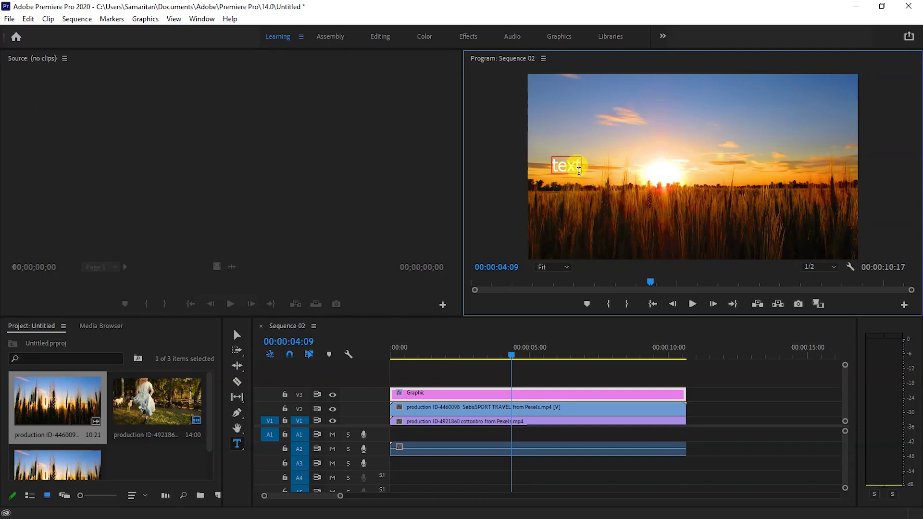
{"action": "left_click_drag", "start_coordinate": [579, 169], "coordinate": [546, 169]}
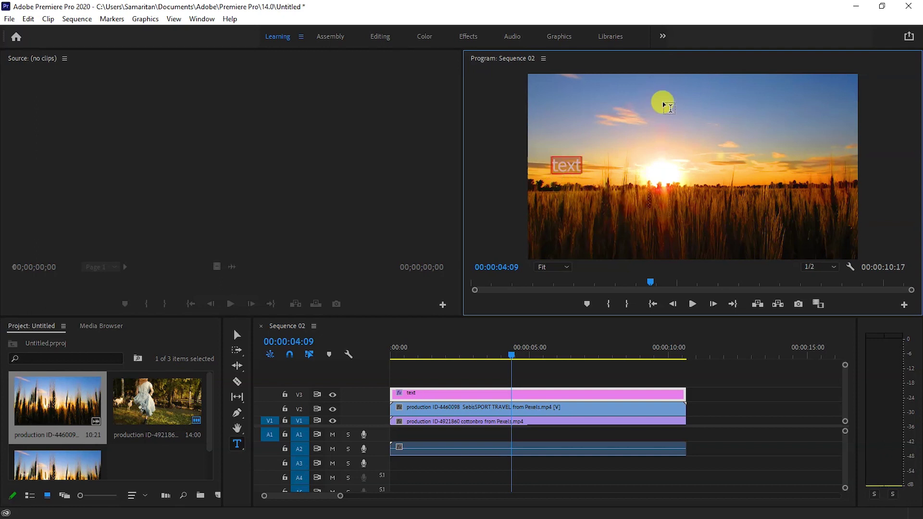
Step: In the Graphics workspace, select the title's text layer and set its font to Franklin Gothic Heavy
{"action": "left_click", "coordinate": [558, 38]}
{"action": "left_click", "coordinate": [801, 78]}
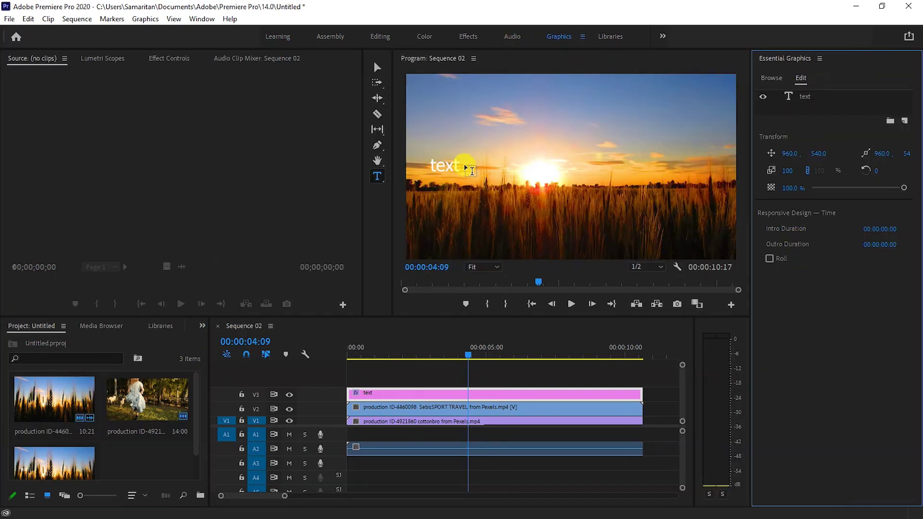
{"action": "left_click", "coordinate": [457, 163]}
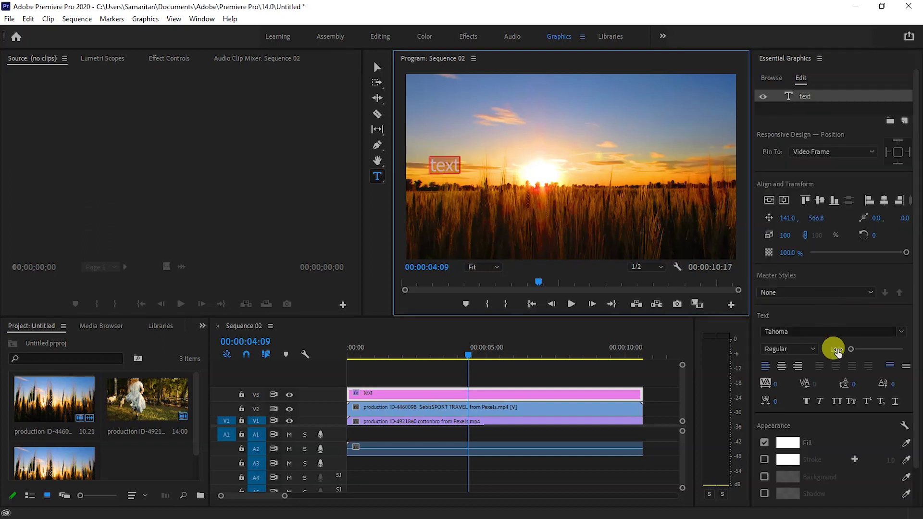
{"action": "left_click", "coordinate": [902, 333]}
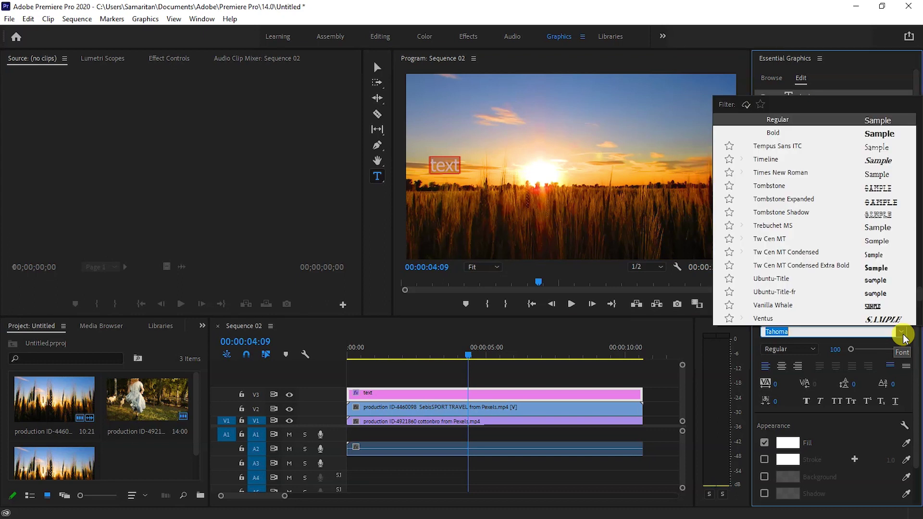
{"action": "scroll", "coordinate": [816, 206], "scroll_direction": "up", "scroll_amount": 5}
{"action": "scroll", "coordinate": [815, 206], "scroll_direction": "up", "scroll_amount": 5}
{"action": "scroll", "coordinate": [815, 207], "scroll_direction": "up", "scroll_amount": 5}
{"action": "scroll", "coordinate": [816, 207], "scroll_direction": "up", "scroll_amount": 5}
{"action": "scroll", "coordinate": [815, 207], "scroll_direction": "up", "scroll_amount": 5}
{"action": "scroll", "coordinate": [815, 206], "scroll_direction": "up", "scroll_amount": 5}
{"action": "scroll", "coordinate": [815, 207], "scroll_direction": "up", "scroll_amount": 5}
{"action": "scroll", "coordinate": [815, 207], "scroll_direction": "up", "scroll_amount": 3}
{"action": "scroll", "coordinate": [815, 206], "scroll_direction": "down", "scroll_amount": 3}
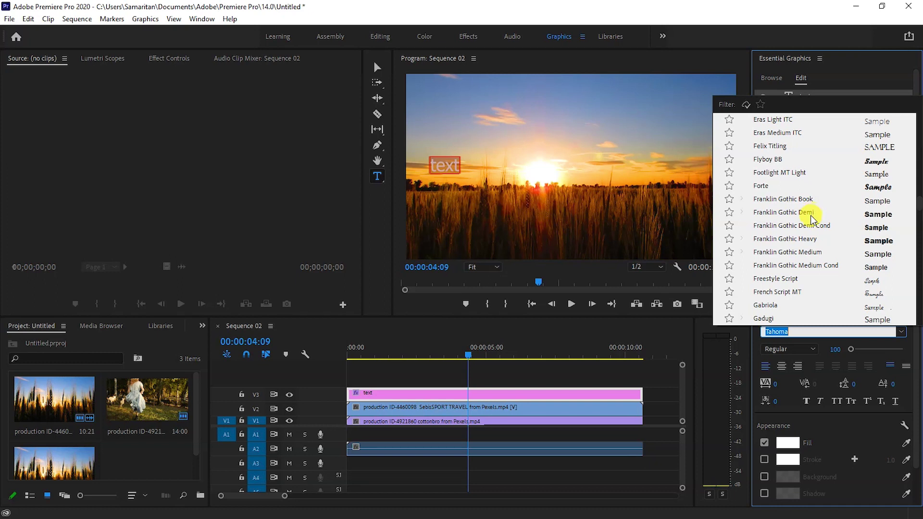
{"action": "left_click", "coordinate": [803, 239]}
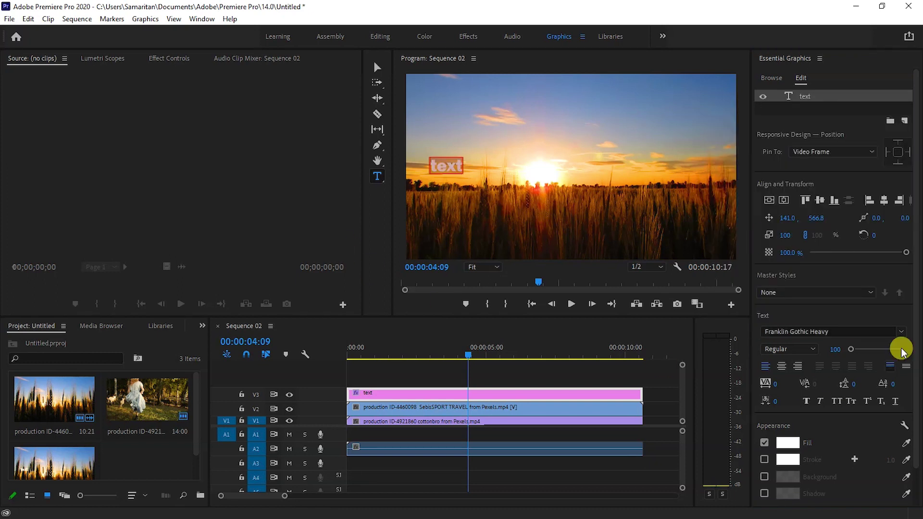
Step: Make the title Faux Bold and All Caps at size 792, centred horizontally and vertically
{"action": "left_click", "coordinate": [807, 403]}
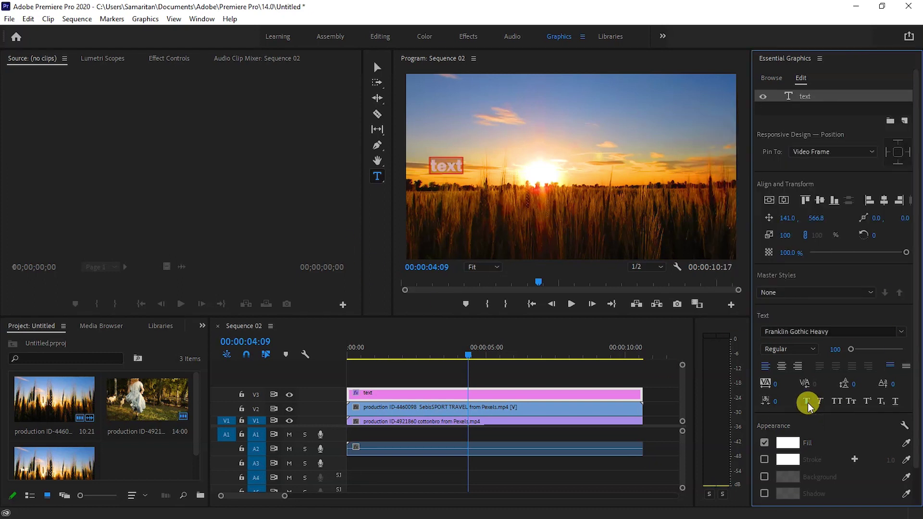
{"action": "left_click", "coordinate": [835, 402]}
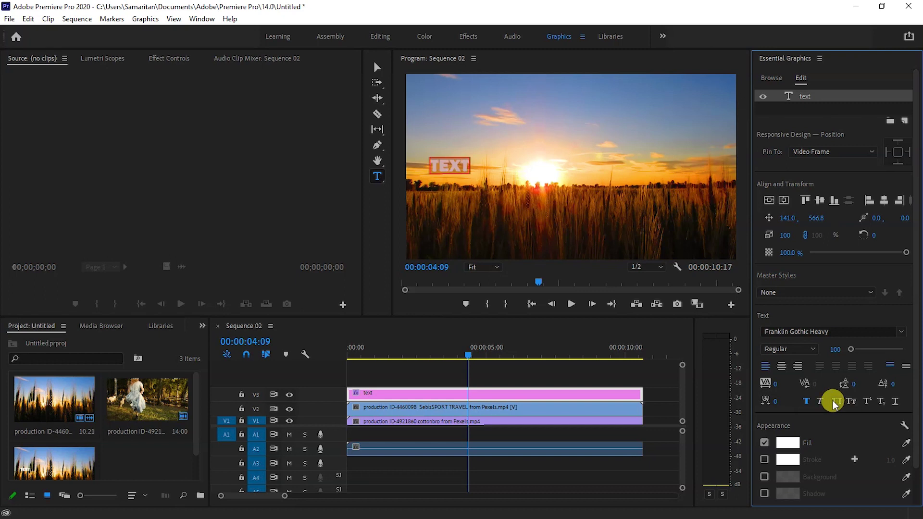
{"action": "left_click_drag", "start_coordinate": [850, 350], "coordinate": [873, 352]}
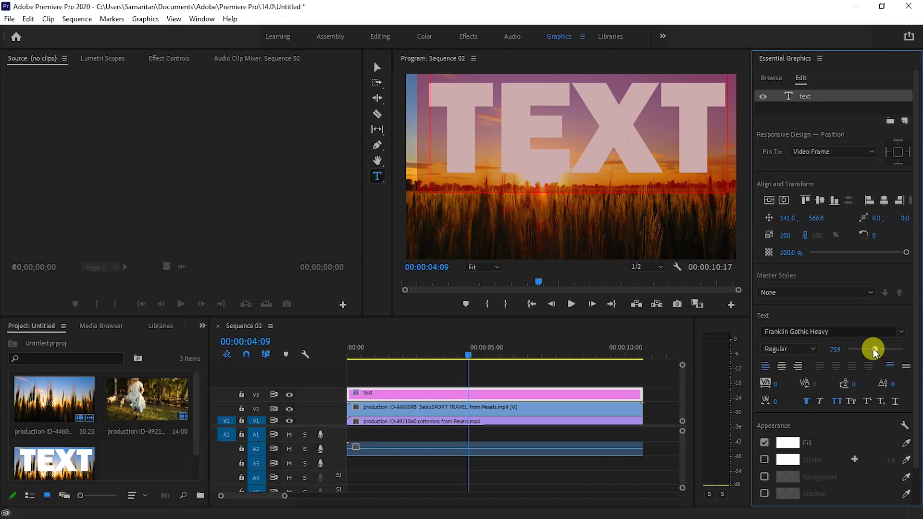
{"action": "left_click_drag", "start_coordinate": [873, 352], "coordinate": [876, 352]}
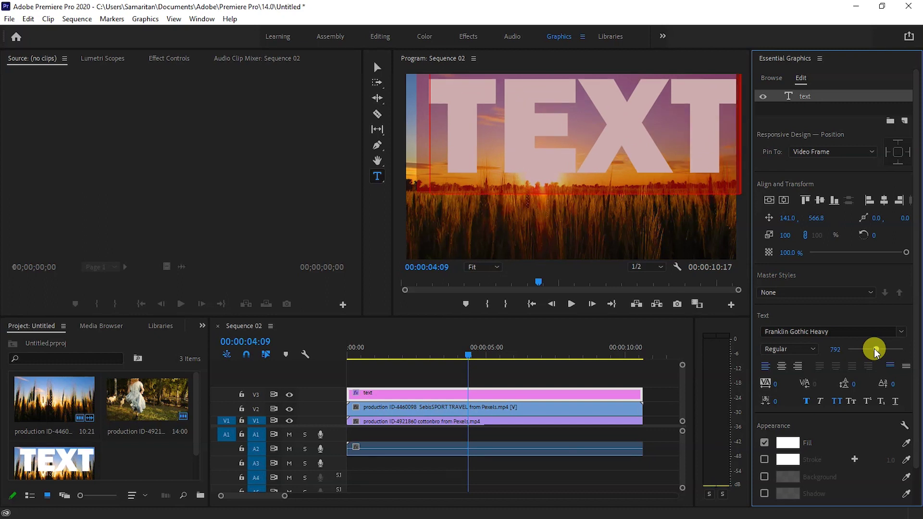
{"action": "left_click", "coordinate": [885, 203]}
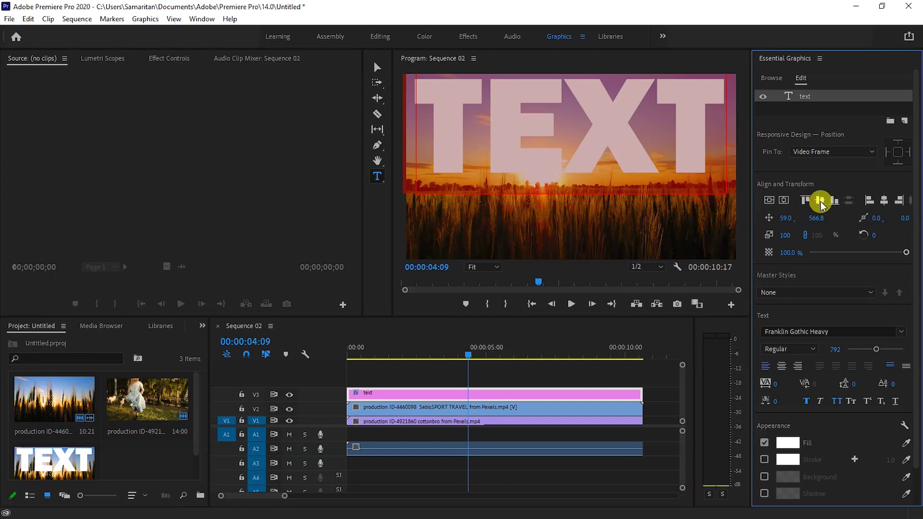
{"action": "left_click", "coordinate": [770, 201]}
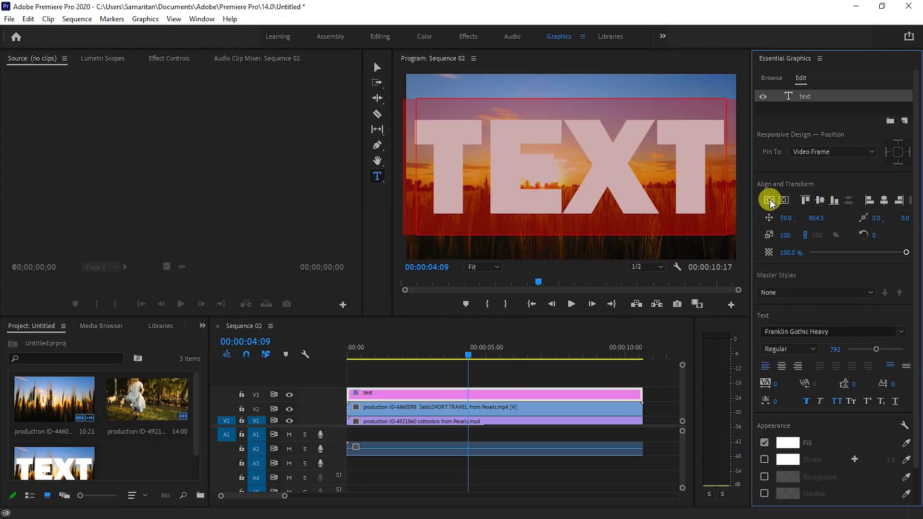
{"action": "left_click", "coordinate": [377, 38]}
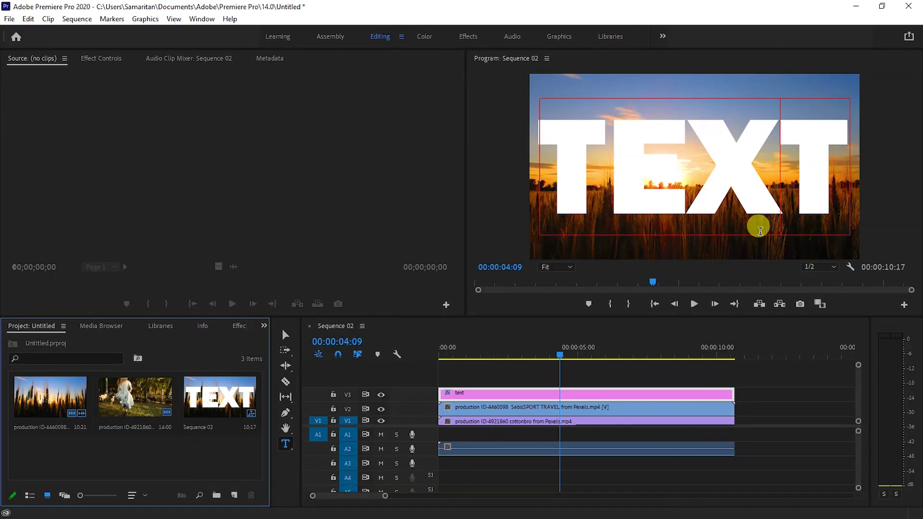
Step: Search the effects for 'matte' and drop Track Matte Key onto the V2 wheat-field clip
{"action": "left_click", "coordinate": [469, 39]}
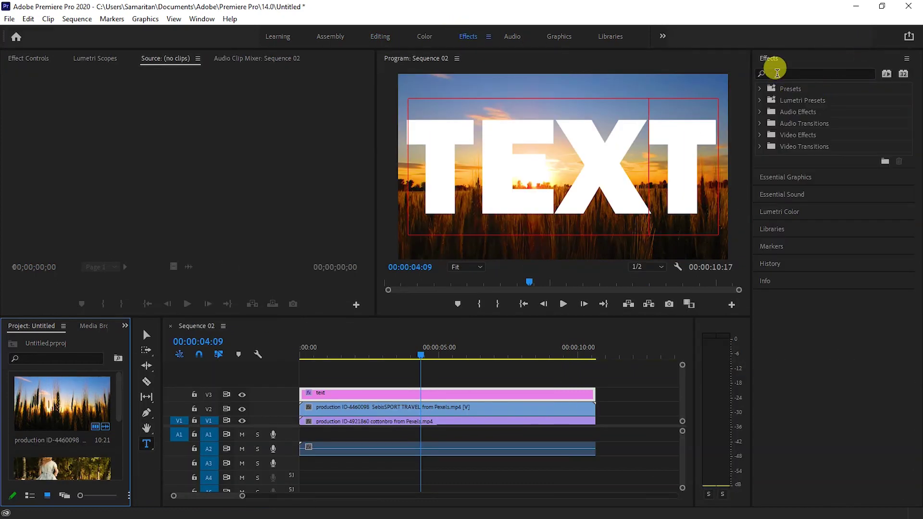
{"action": "left_click", "coordinate": [777, 73]}
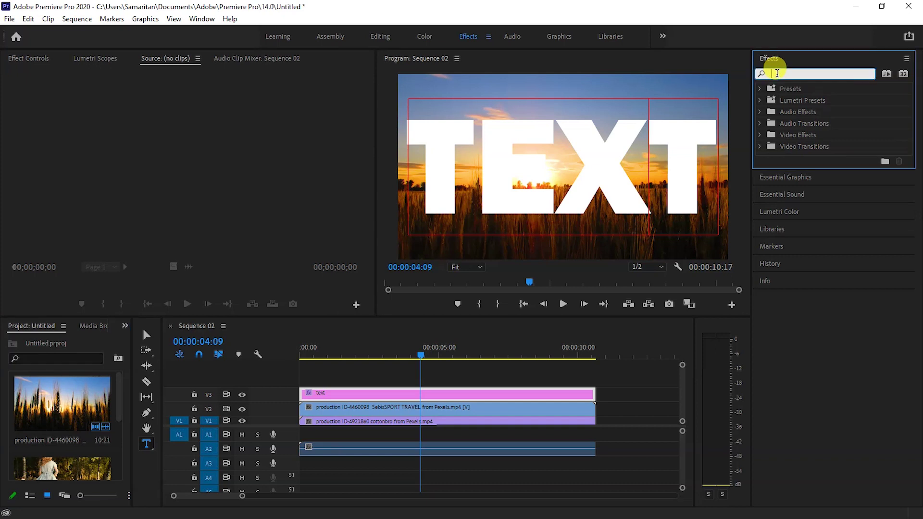
{"action": "type", "text": "matte"}
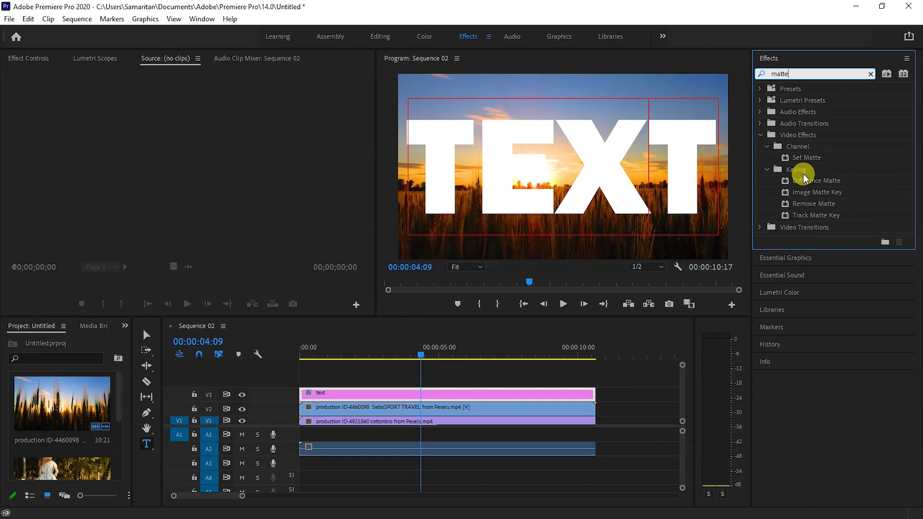
{"action": "left_click", "coordinate": [820, 216]}
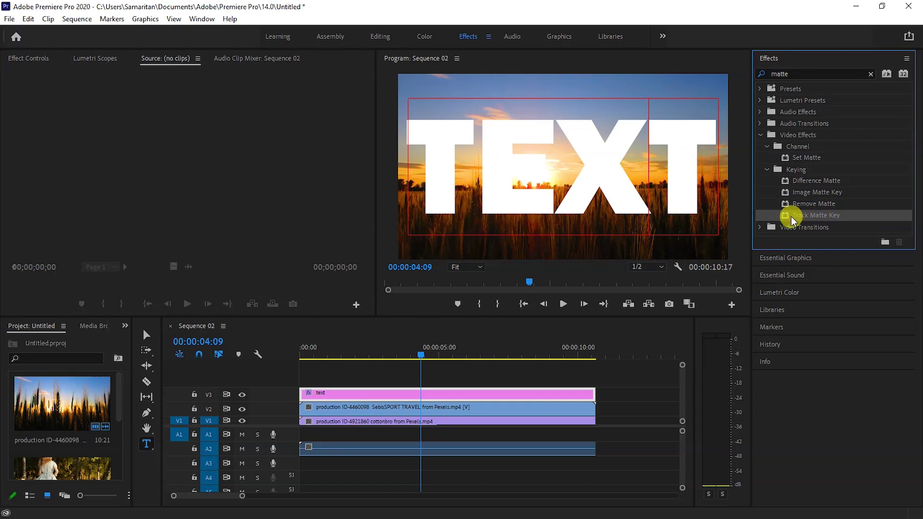
{"action": "left_click_drag", "start_coordinate": [792, 220], "coordinate": [385, 414]}
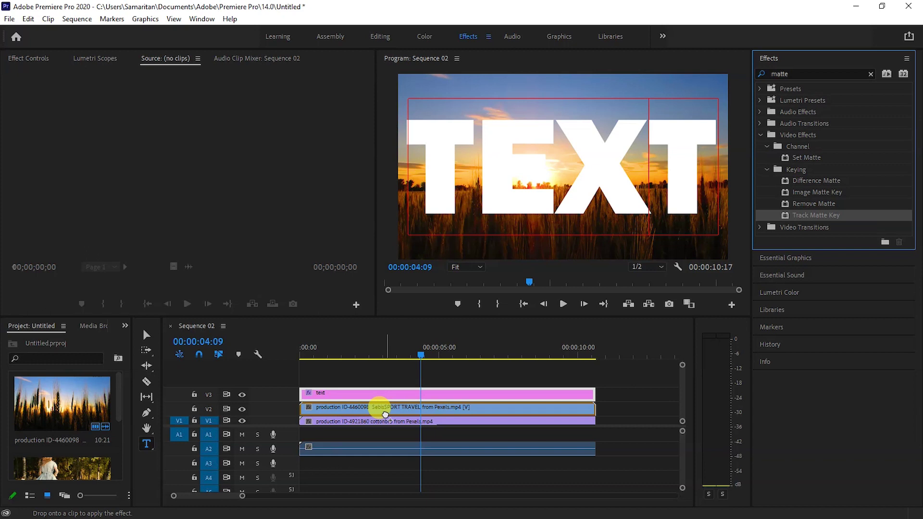
{"action": "left_click_drag", "start_coordinate": [385, 414], "coordinate": [385, 414]}
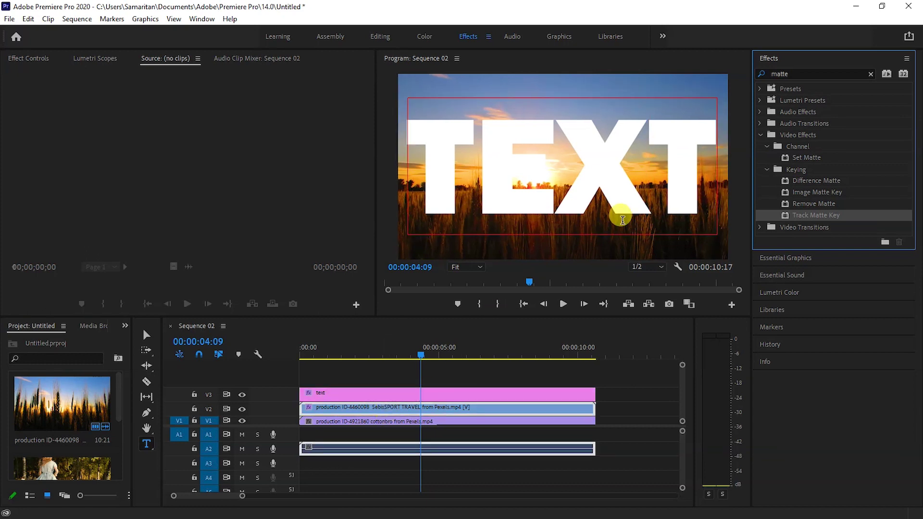
Step: In Effect Controls, set Track Matte Key's Matte source to Video 3
{"action": "left_click", "coordinate": [34, 60]}
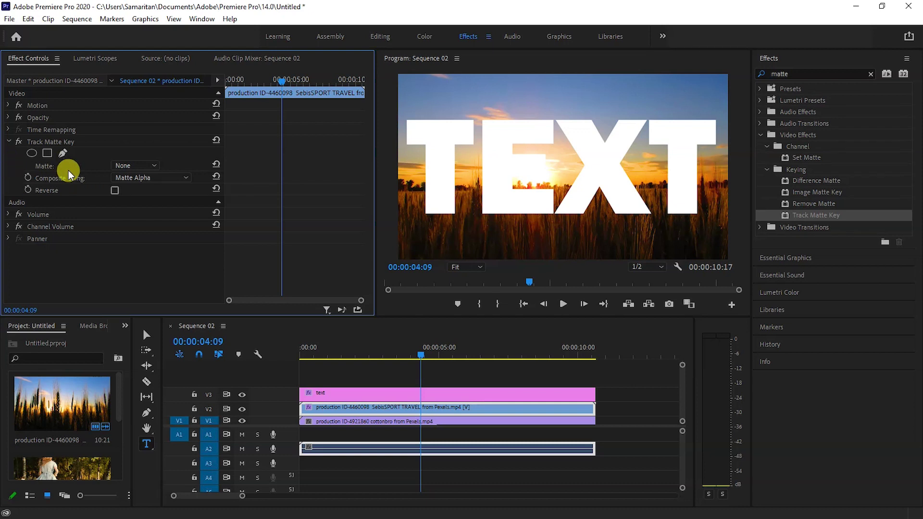
{"action": "left_click", "coordinate": [151, 167]}
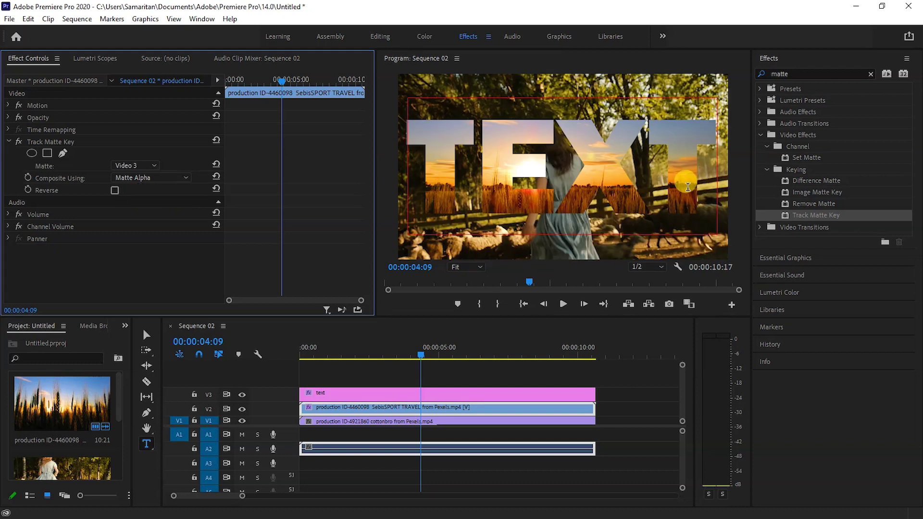
{"action": "left_click_drag", "start_coordinate": [419, 352], "coordinate": [301, 352]}
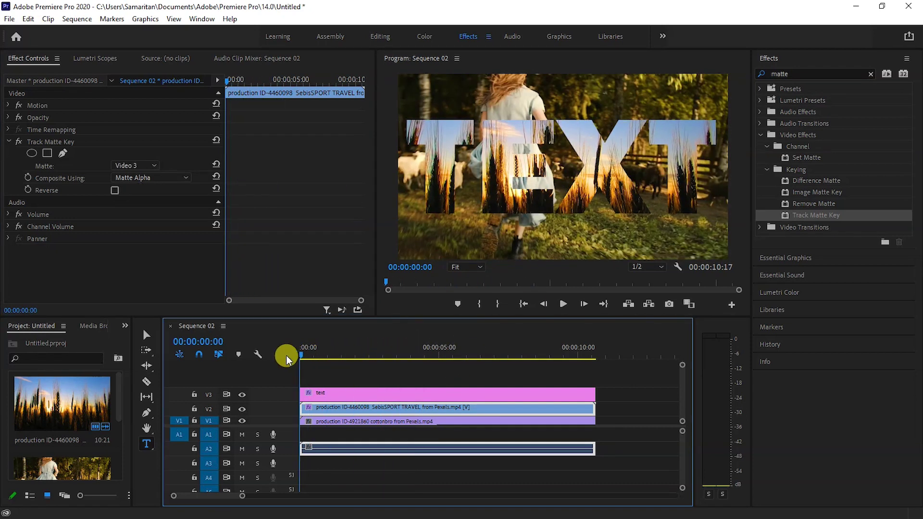
{"action": "key", "text": "space"}
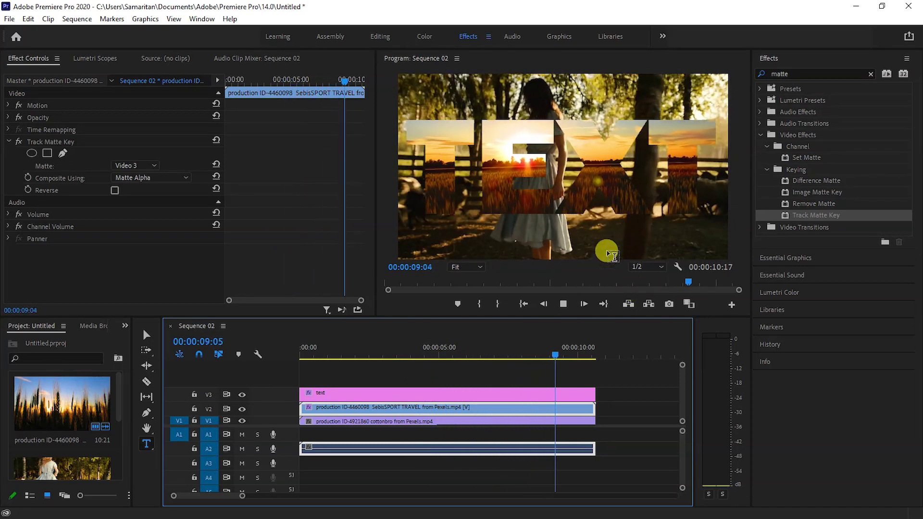
{"action": "mouse_move", "coordinate": [587, 355]}
{"action": "left_mouse_down"}
{"action": "mouse_move", "coordinate": [465, 367]}
{"action": "mouse_move", "coordinate": [404, 360]}
{"action": "left_mouse_up"}
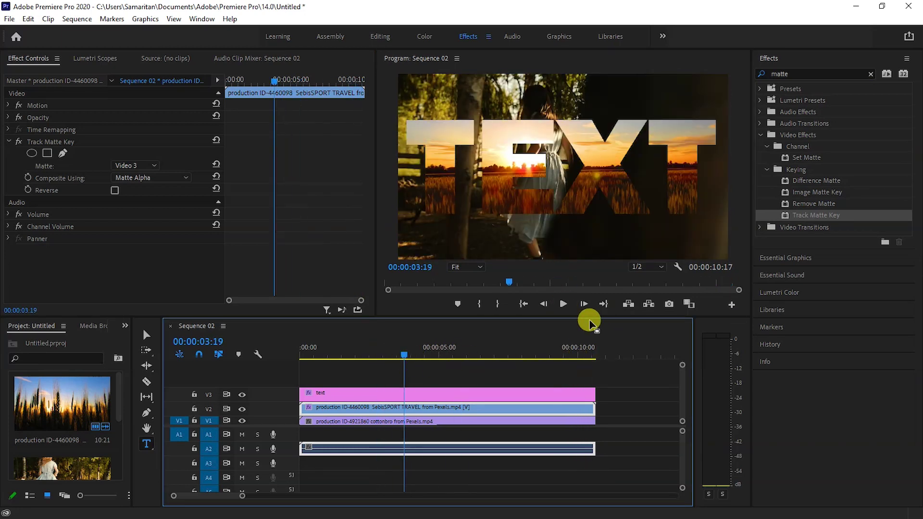
Step: Tick Reverse on Track Matte Key and preview the inverted matte from near the start
{"action": "left_click", "coordinate": [115, 190]}
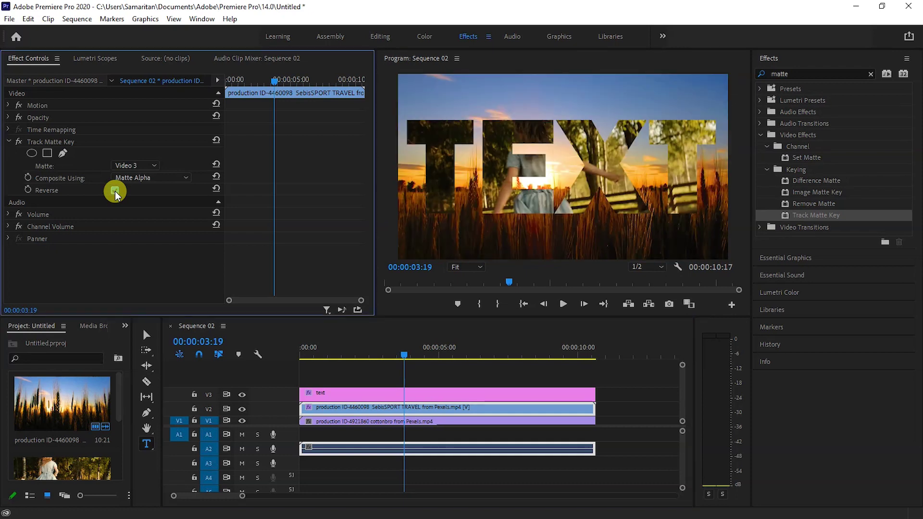
{"action": "left_click_drag", "start_coordinate": [405, 356], "coordinate": [420, 358]}
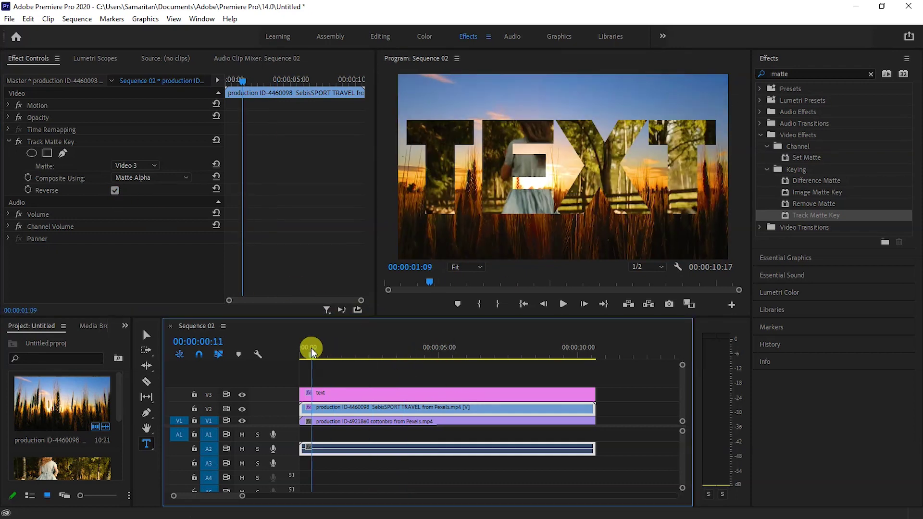
{"action": "key", "text": "space"}
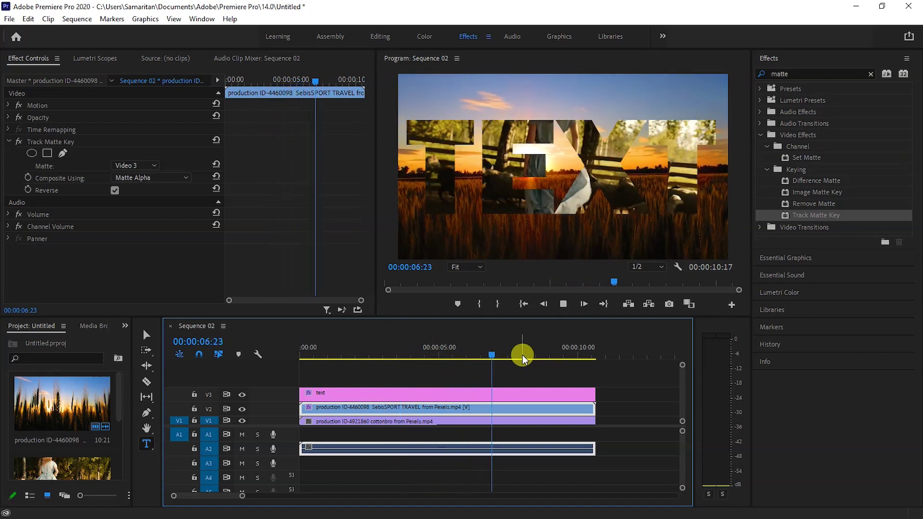
{"action": "left_click_drag", "start_coordinate": [535, 361], "coordinate": [319, 354]}
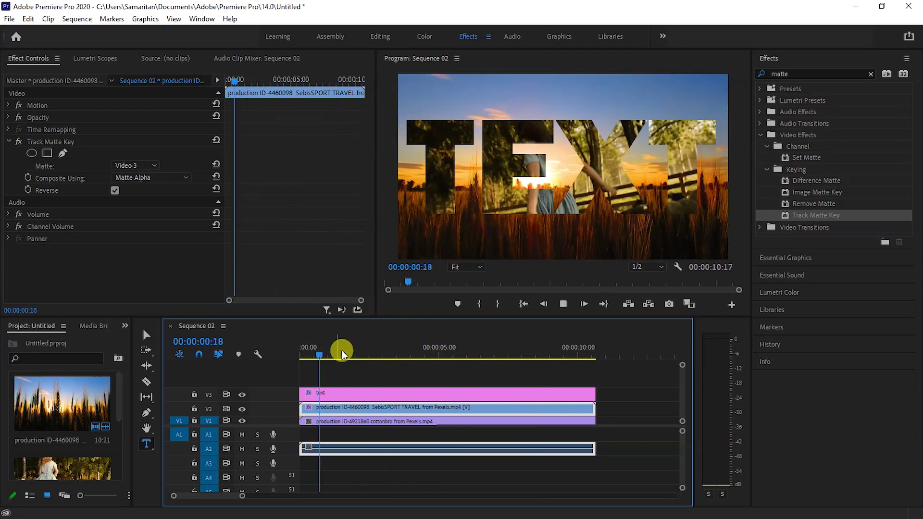
{"action": "key", "text": "space"}
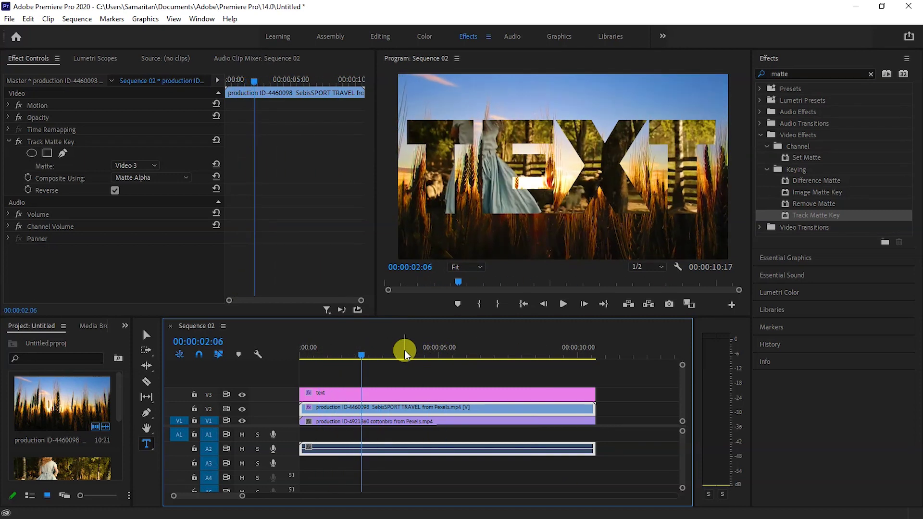
Step: Untick Reverse to put the wheat back inside the letters, then switch to the Graphics workspace
{"action": "left_click", "coordinate": [114, 191]}
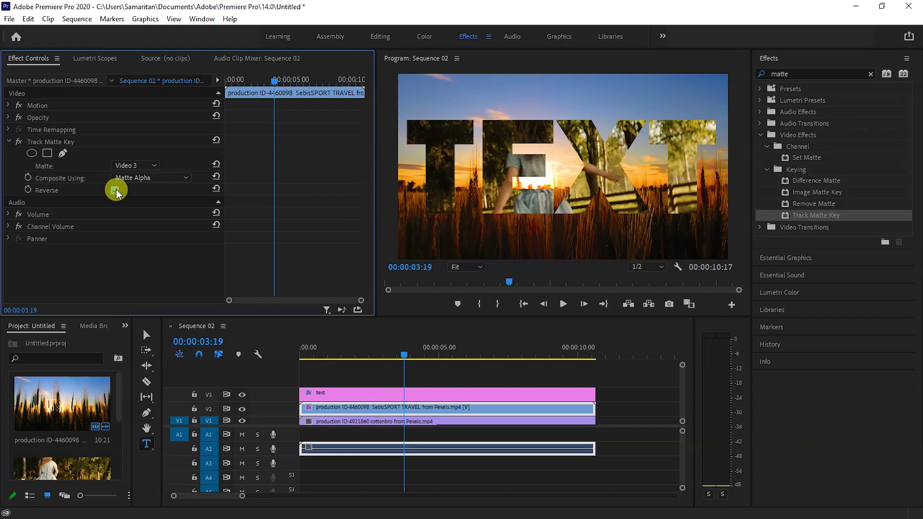
{"action": "left_click", "coordinate": [114, 190]}
{"action": "key", "text": "alt+shift+7"}
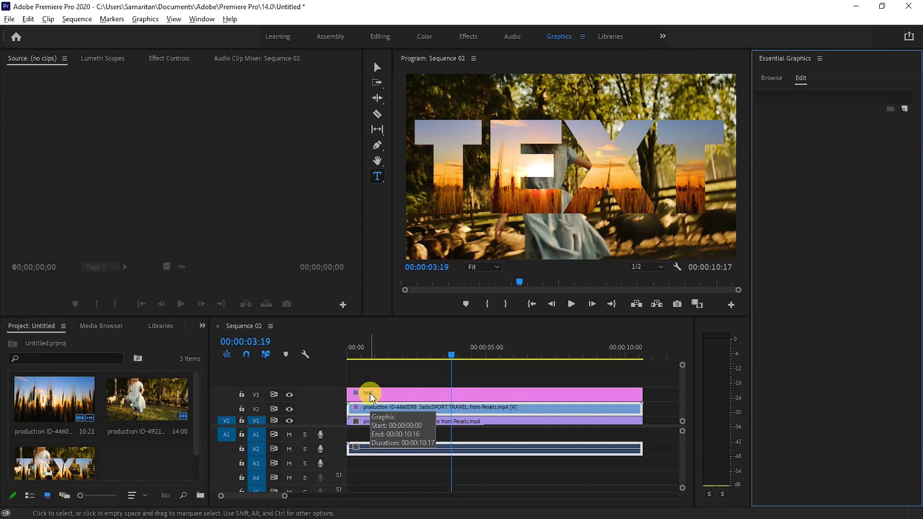
Step: Duplicate the TEXT title onto V4 and give it no fill with a 3.0 white stroke
{"action": "left_click_drag", "start_coordinate": [370, 395], "coordinate": [368, 378]}
{"action": "mouse_move", "coordinate": [464, 338]}
{"action": "left_mouse_down"}
{"action": "mouse_move", "coordinate": [501, 370]}
{"action": "mouse_move", "coordinate": [438, 368]}
{"action": "left_mouse_up"}
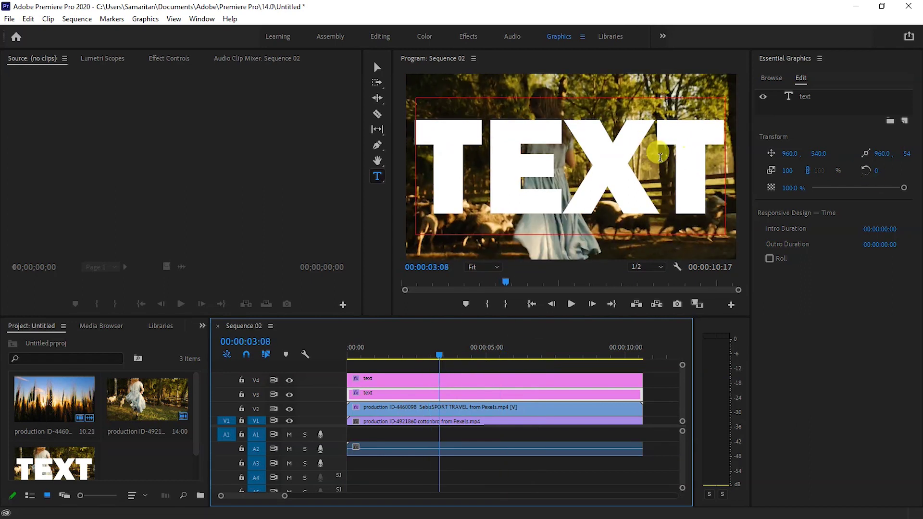
{"action": "left_click", "coordinate": [707, 162]}
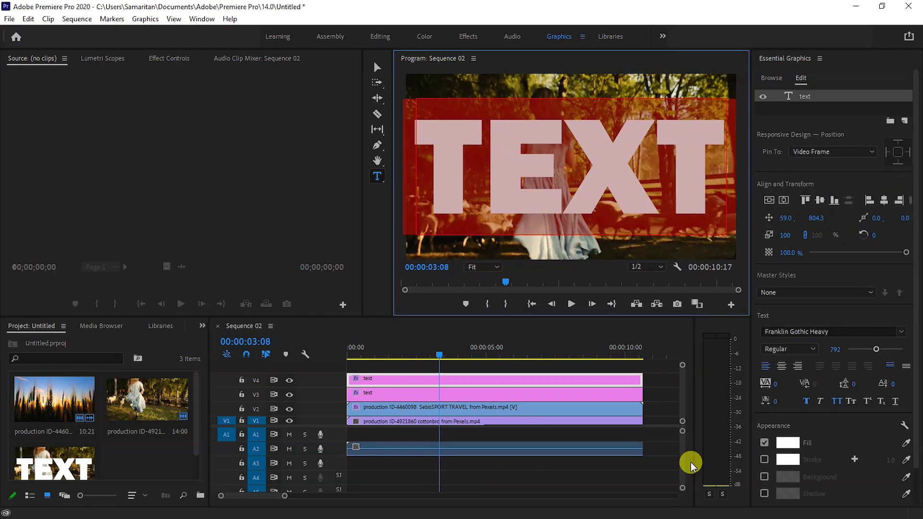
{"action": "left_click", "coordinate": [764, 443]}
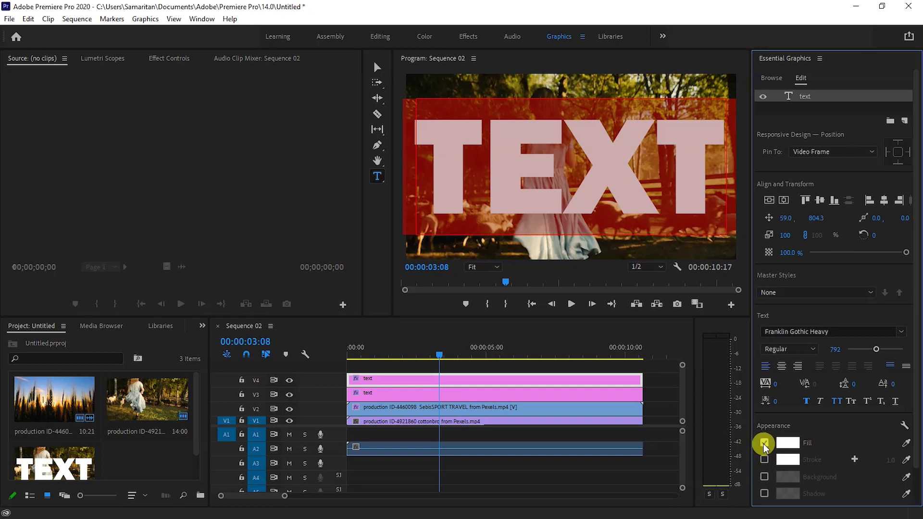
{"action": "left_click", "coordinate": [764, 459]}
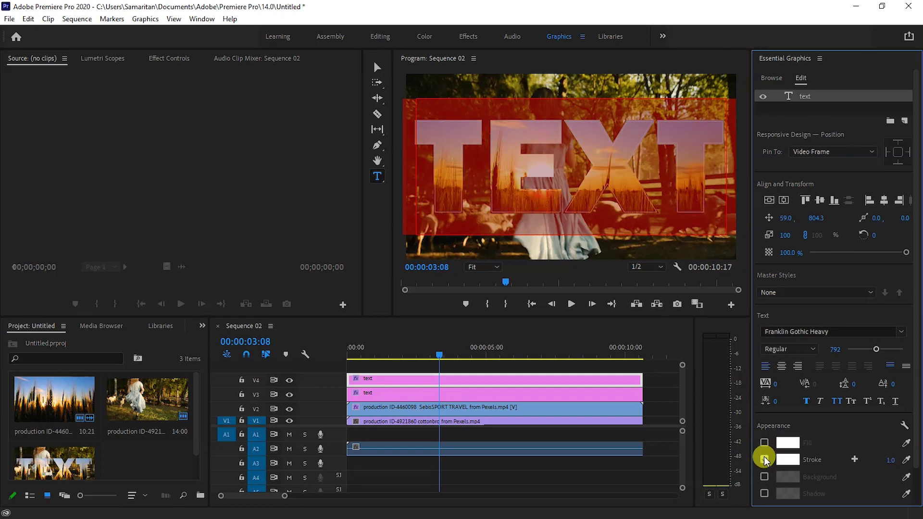
{"action": "left_click", "coordinate": [886, 463]}
{"action": "type", "text": "3"}
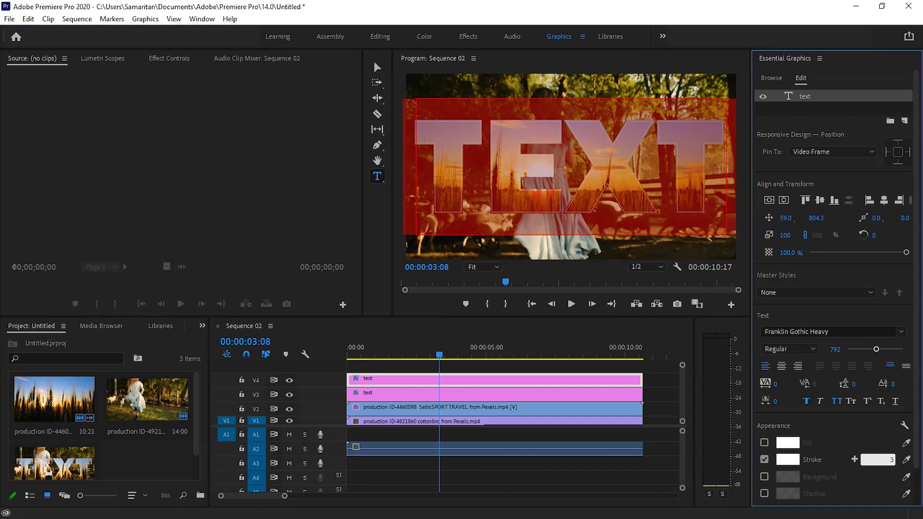
{"action": "key", "text": "Return"}
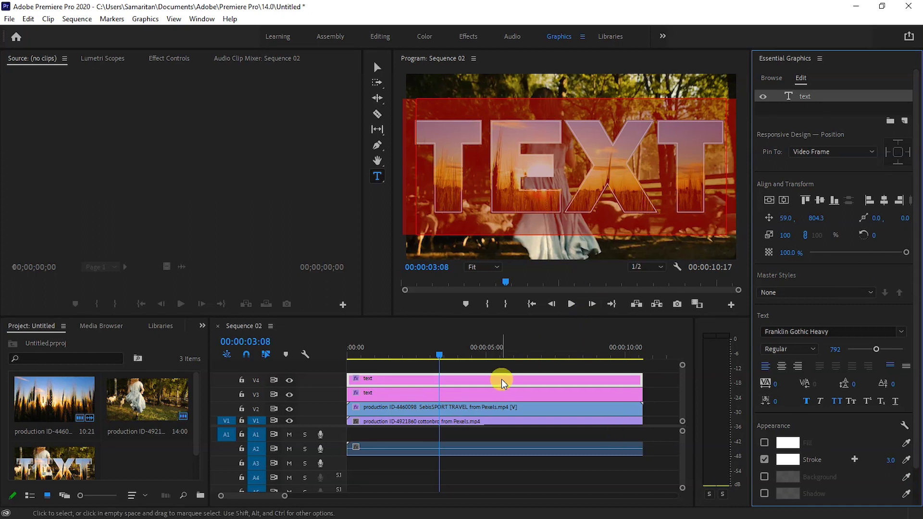
{"action": "left_click", "coordinate": [592, 206]}
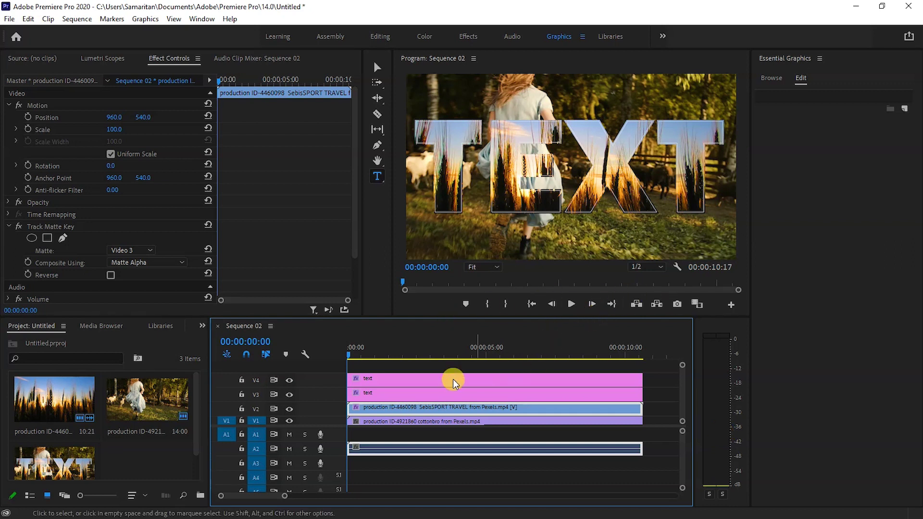
Step: Set the V3 matte title's Motion Position to 960, 348 in Effect Controls
{"action": "left_click", "coordinate": [380, 395]}
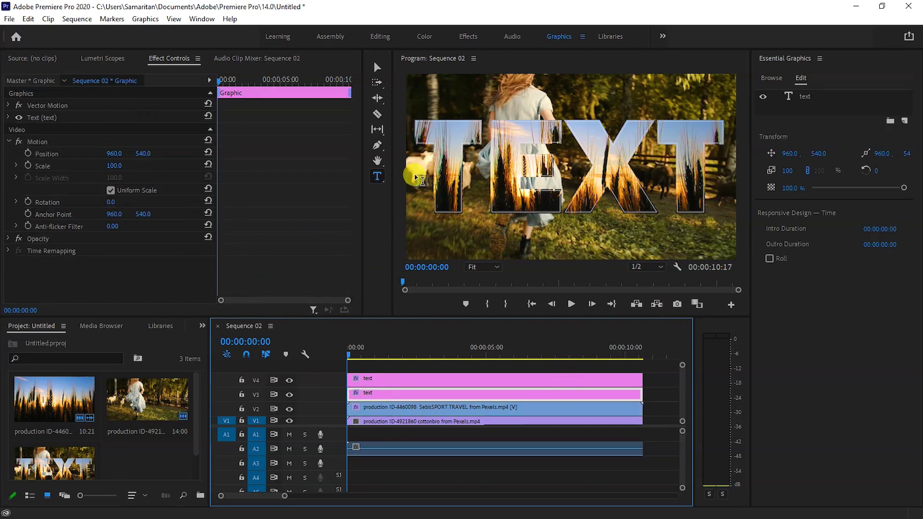
{"action": "mouse_move", "coordinate": [139, 153]}
{"action": "left_mouse_down"}
{"action": "mouse_move", "coordinate": [260, 153]}
{"action": "mouse_move", "coordinate": [47, 153]}
{"action": "left_mouse_up"}
{"action": "mouse_move", "coordinate": [142, 154]}
{"action": "left_mouse_down"}
{"action": "mouse_move", "coordinate": [90, 154]}
{"action": "mouse_move", "coordinate": [108, 153]}
{"action": "left_mouse_up"}
{"action": "left_click", "coordinate": [108, 157]}
{"action": "left_click", "coordinate": [460, 213]}
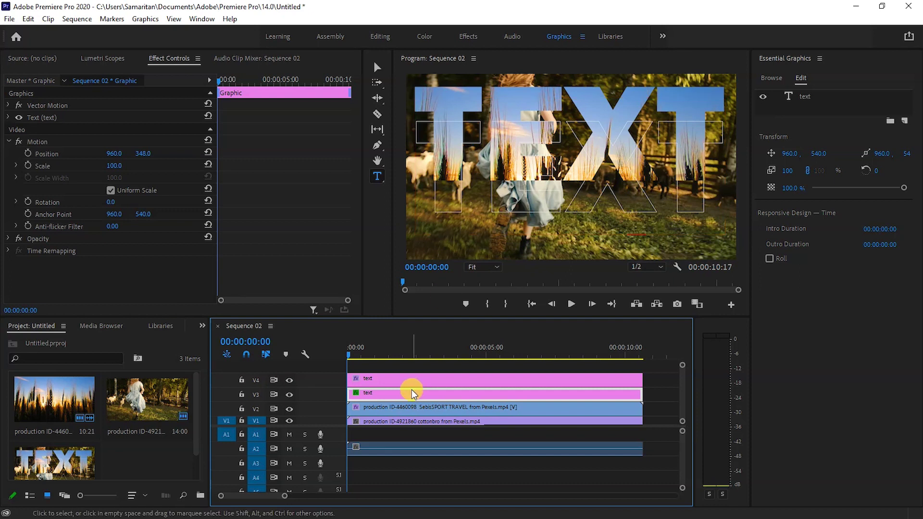
{"action": "left_click", "coordinate": [384, 413]}
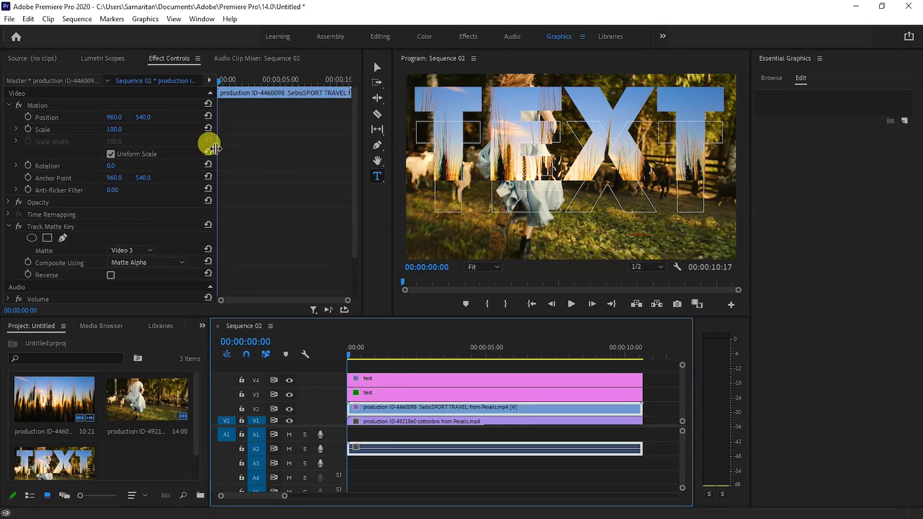
Step: Scrub the wheat-field clip's Position Y down to 740, placing it at 960, 740
{"action": "left_click_drag", "start_coordinate": [141, 120], "coordinate": [204, 118]}
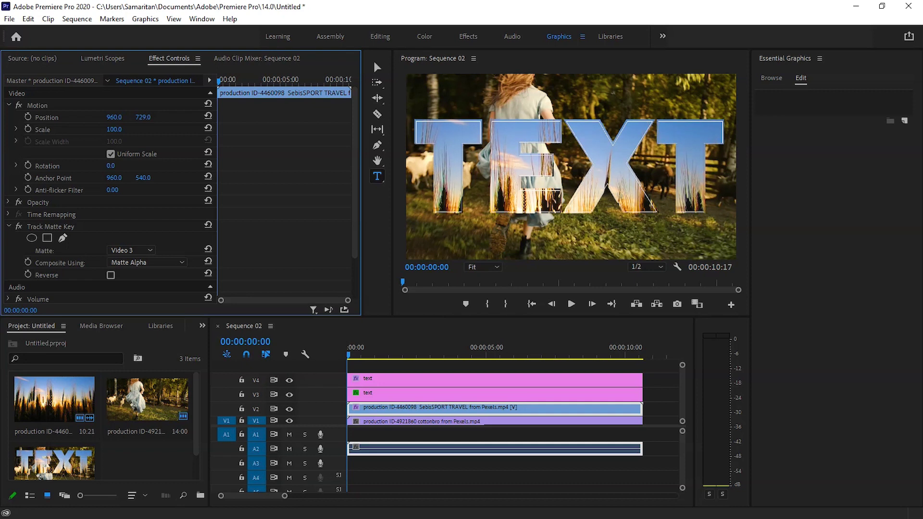
{"action": "left_click_drag", "start_coordinate": [204, 117], "coordinate": [210, 117]}
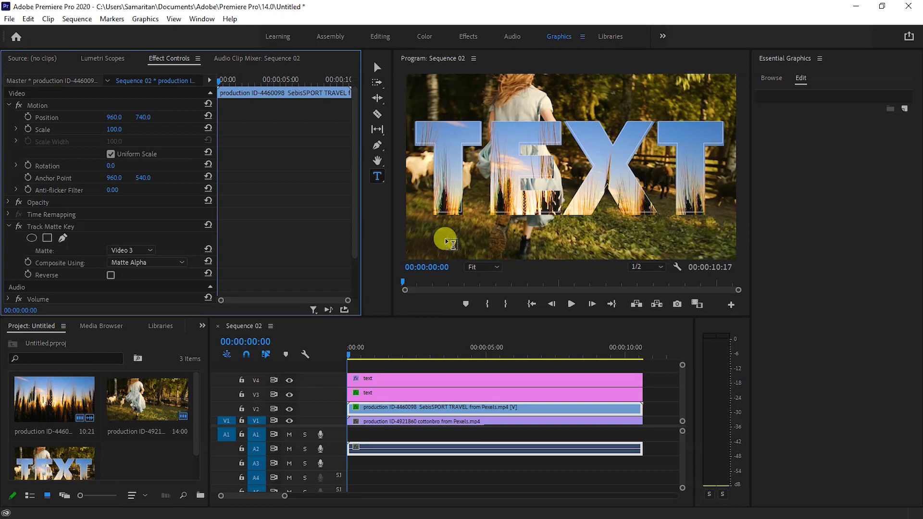
{"action": "left_click", "coordinate": [452, 244]}
{"action": "key", "text": "space"}
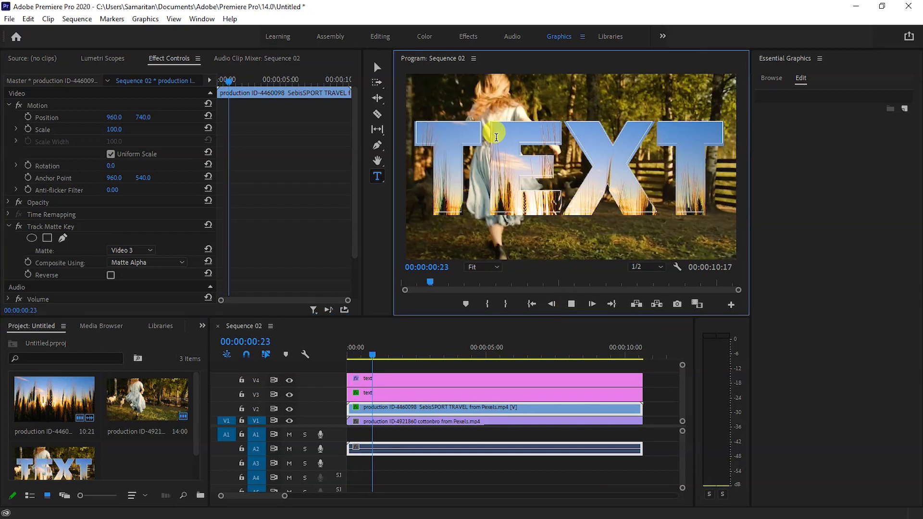